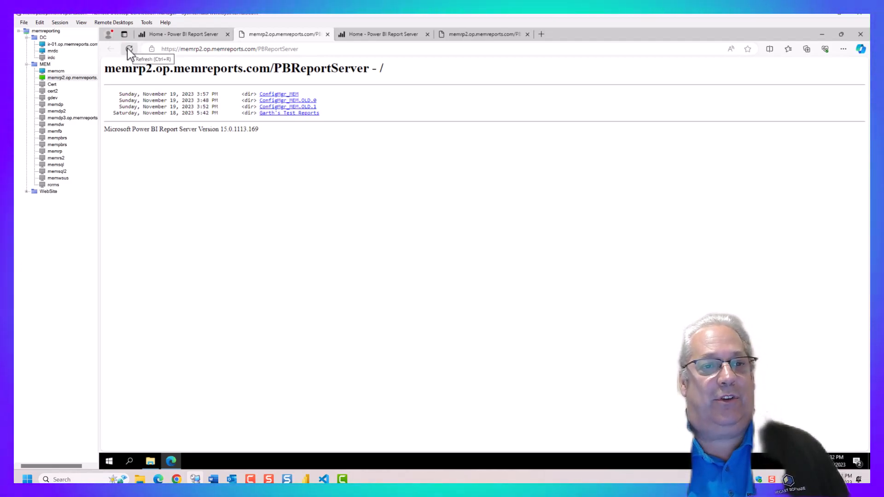
# Look at the HTTP and HTTPS versions of the report portal and copy the HTTPS portal's address.
pyautogui.click(364, 37)
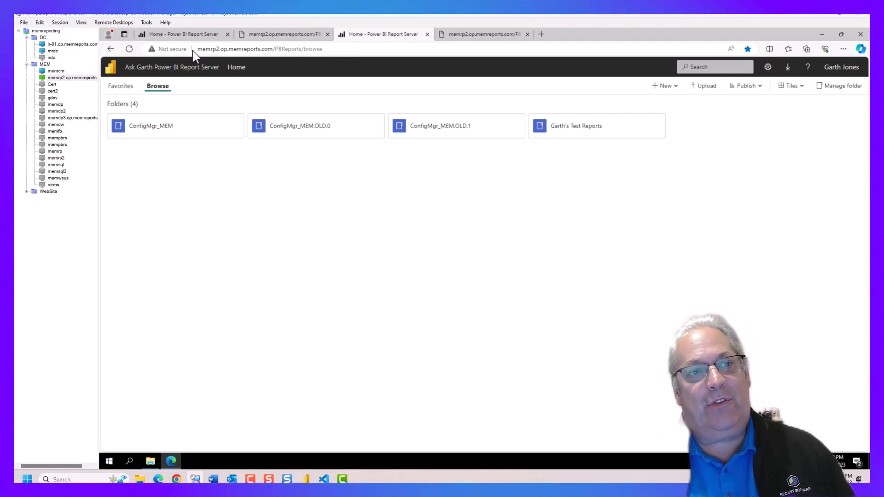
pyautogui.click(203, 36)
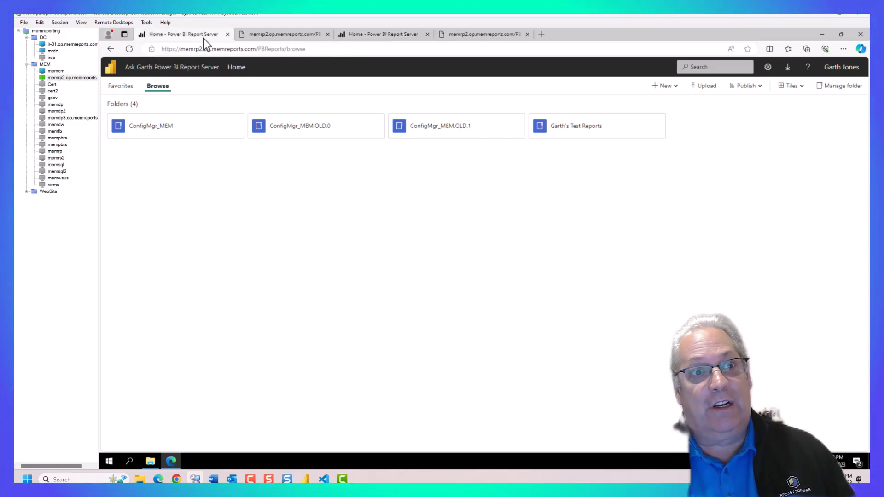
pyautogui.click(267, 49)
pyautogui.hotkey('ctrl', 'c')
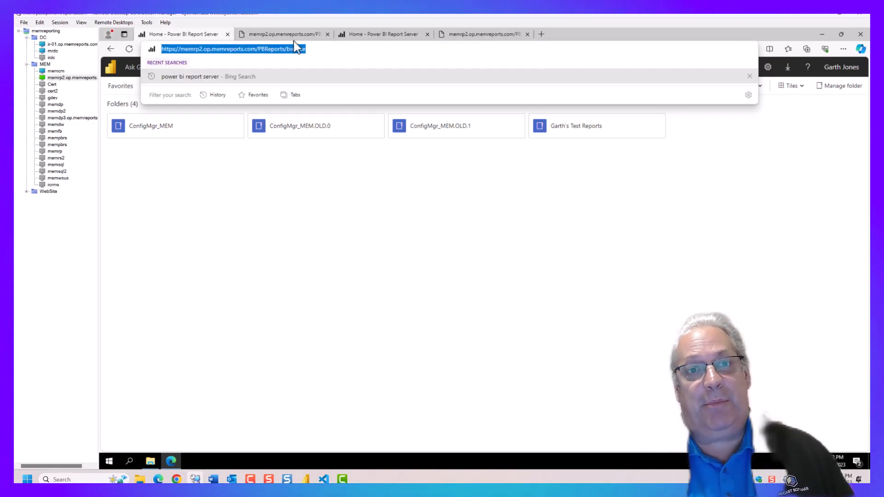
pyautogui.click(542, 35)
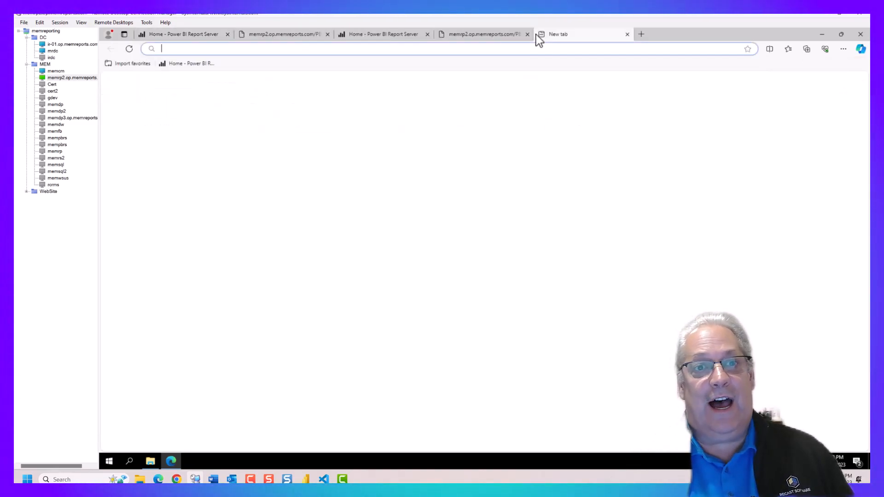
pyautogui.hotkey('ctrl', 'v')
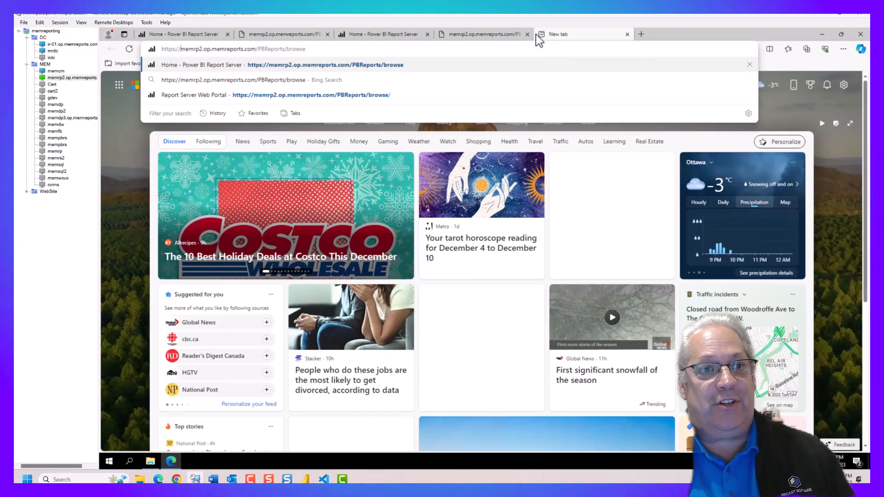
pyautogui.press('Left')
pyautogui.press('Left')
pyautogui.press('Left')
pyautogui.press('Left')
pyautogui.press('BackSpace')
pyautogui.press('End')
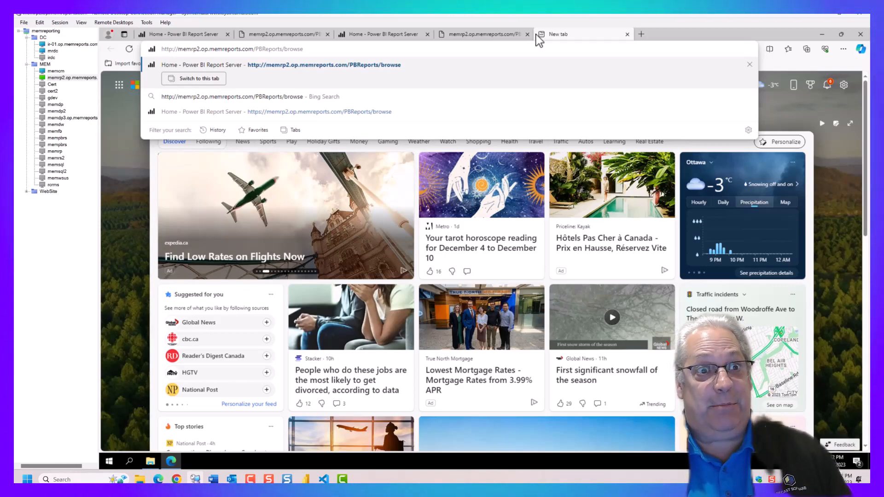
pyautogui.press('Return')
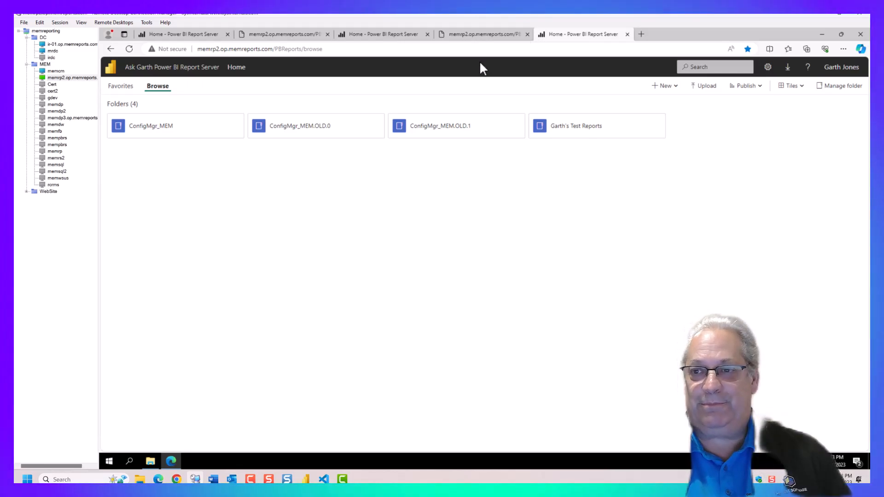
# Launch Report Server Configuration Manager and connect to the PBIRS instance on server MEMRP2.
pyautogui.click(109, 464)
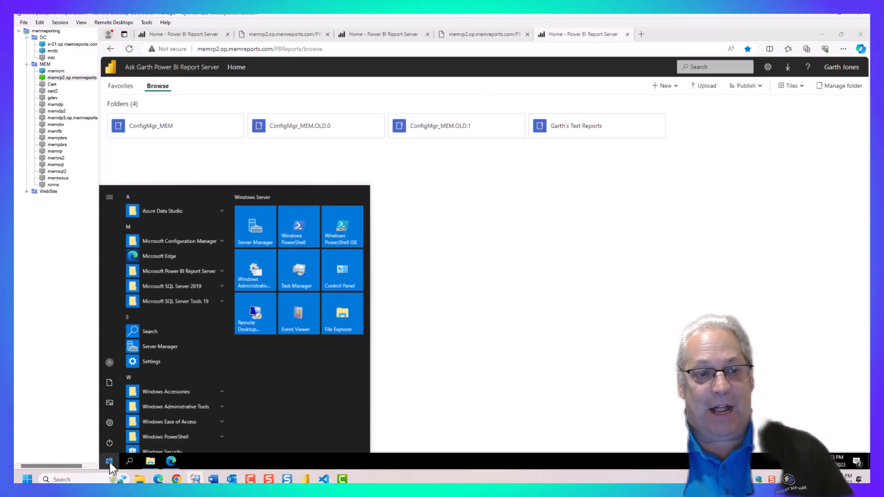
pyautogui.click(170, 271)
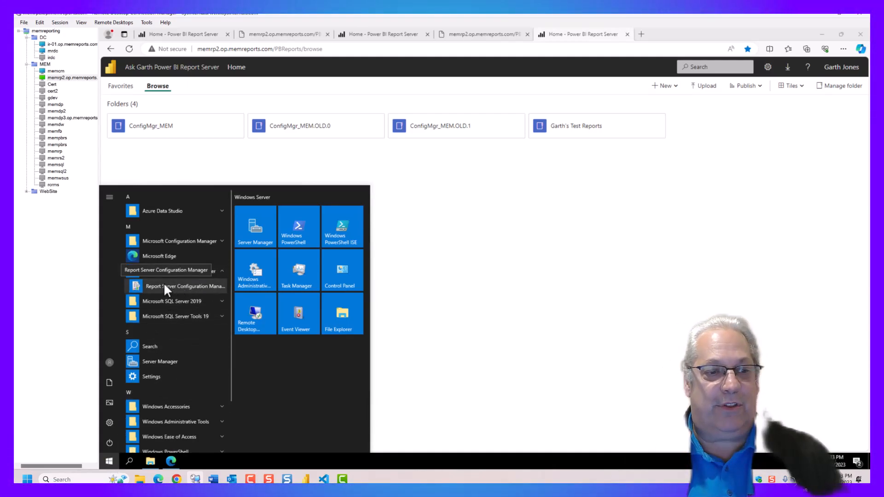
pyautogui.click(168, 286)
pyautogui.click(442, 301)
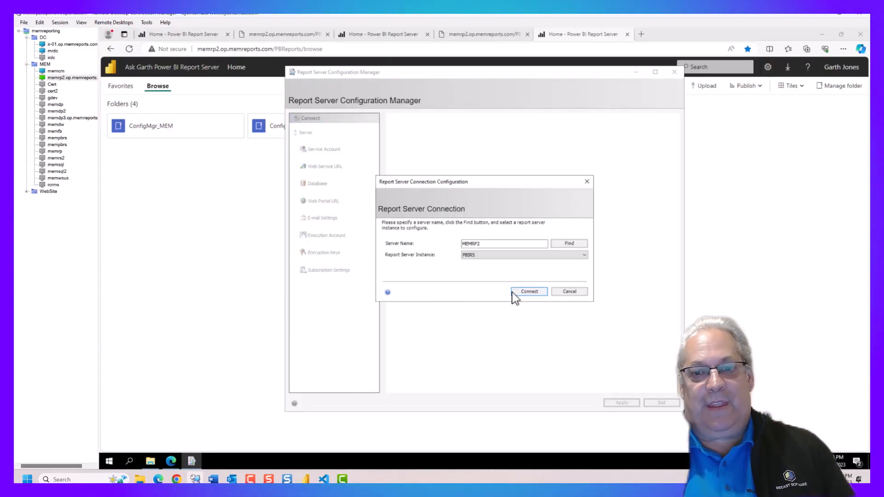
pyautogui.click(528, 293)
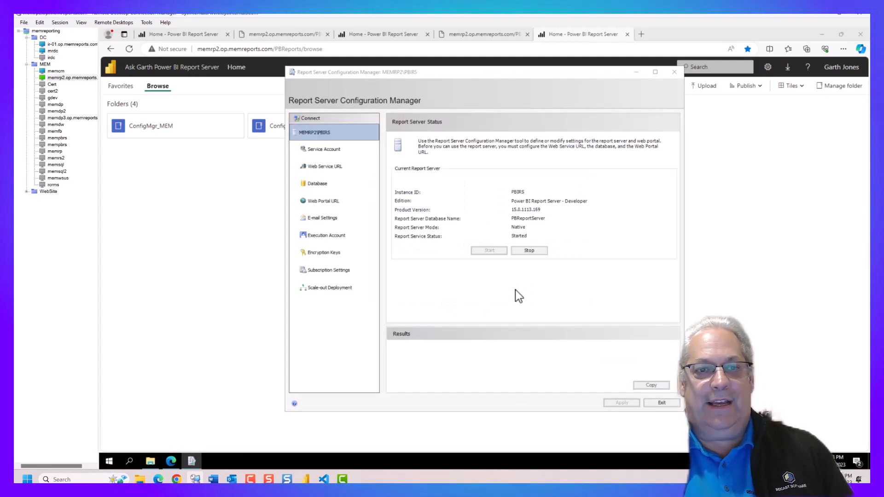
# Remove the HTTP port 80 identity from the report server's Web Service URL configuration.
pyautogui.click(325, 169)
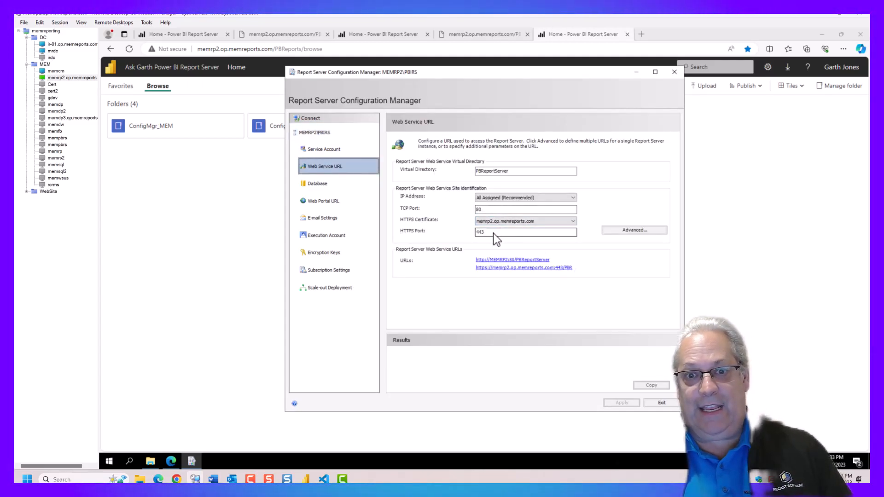
pyautogui.click(628, 234)
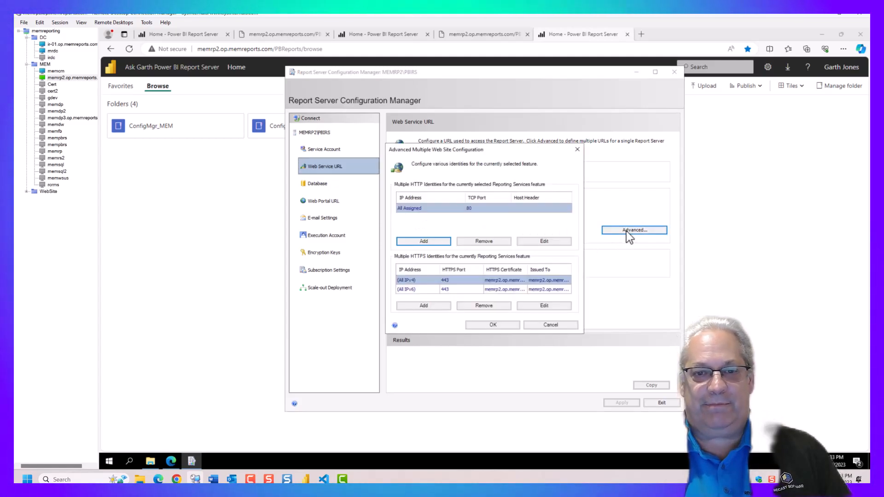
pyautogui.click(495, 242)
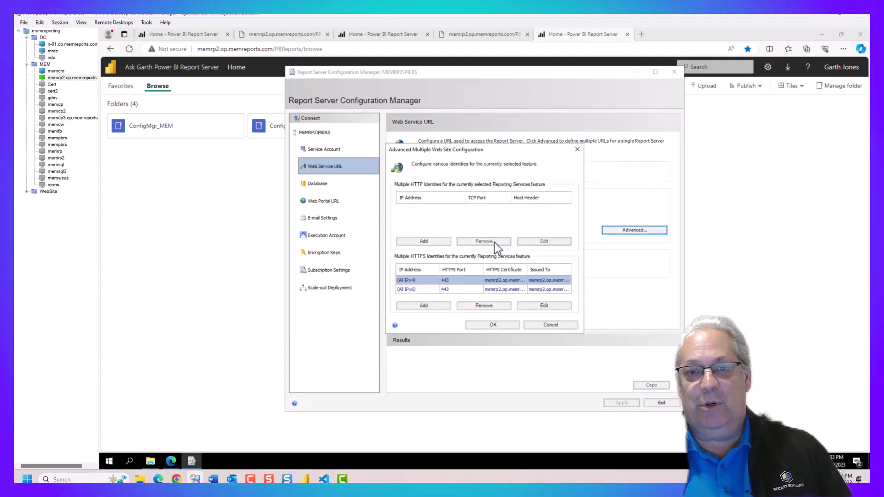
pyautogui.click(492, 324)
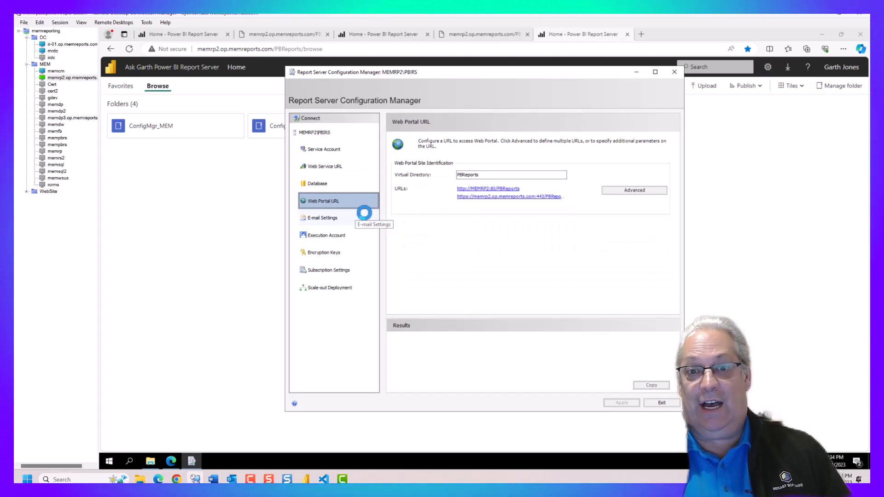
# Remove the HTTP identity from the Web Portal URL's advanced configuration.
pyautogui.click(634, 192)
pyautogui.click(488, 242)
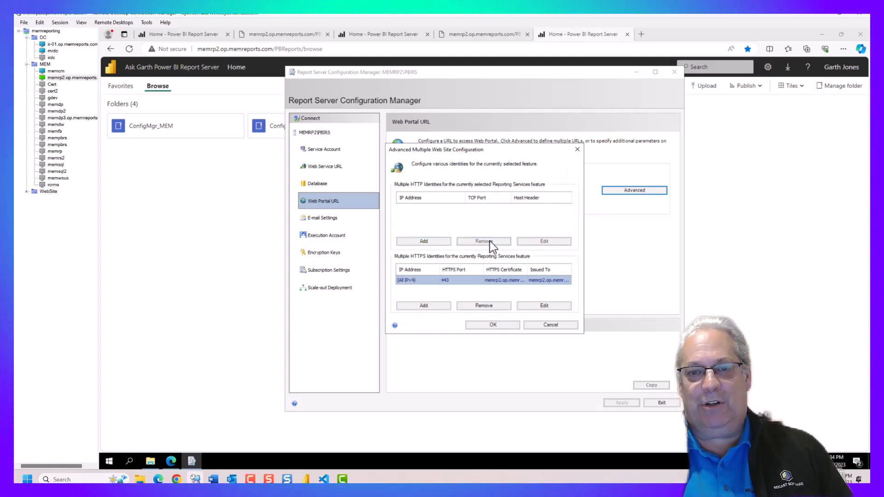
pyautogui.click(489, 325)
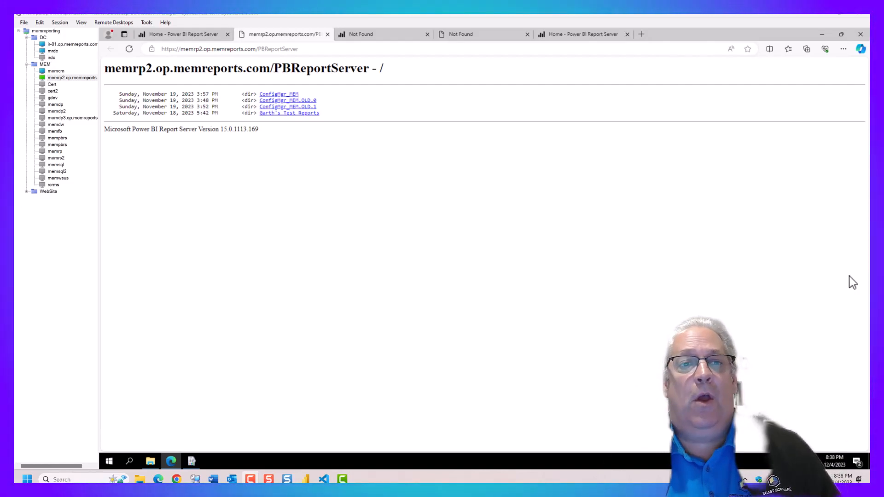
# Check the report server pages in the browser, reloading the portal over both HTTPS and HTTP.
pyautogui.click(159, 36)
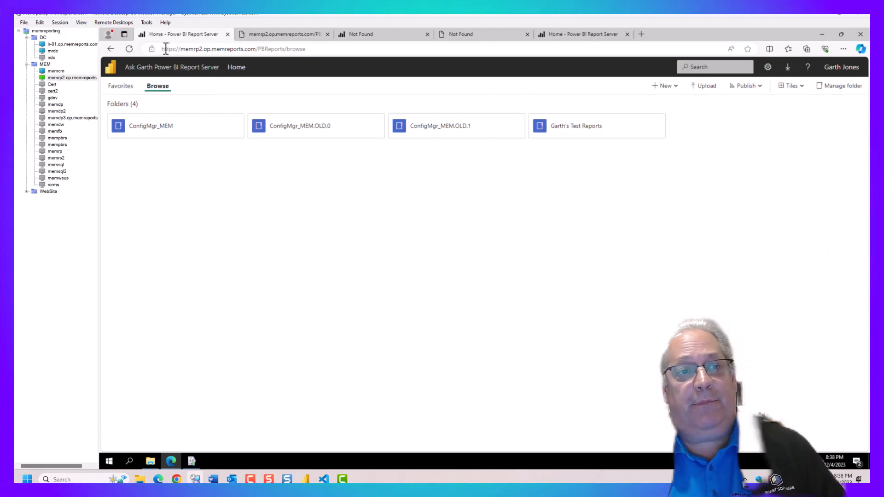
pyautogui.click(130, 50)
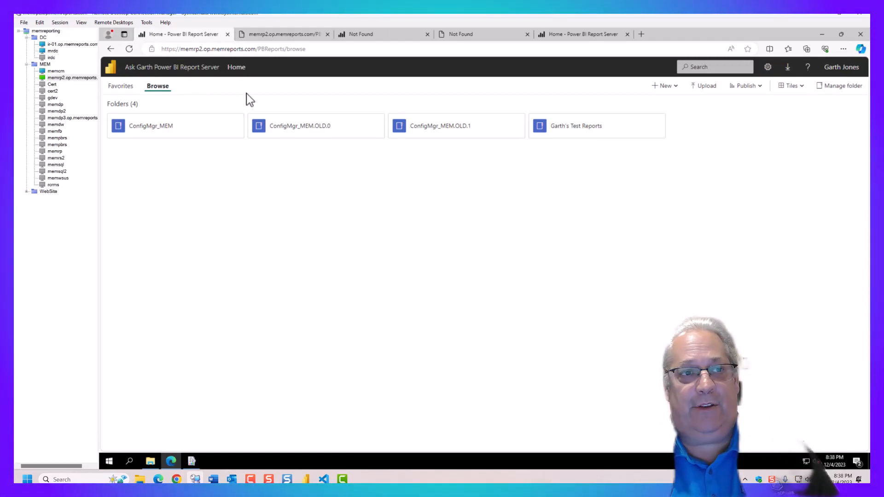
pyautogui.click(281, 35)
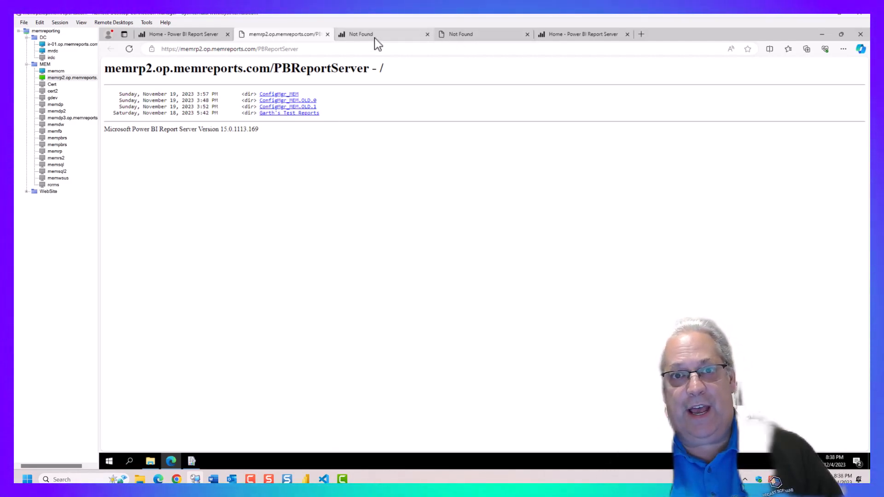
pyautogui.moveTo(374, 34)
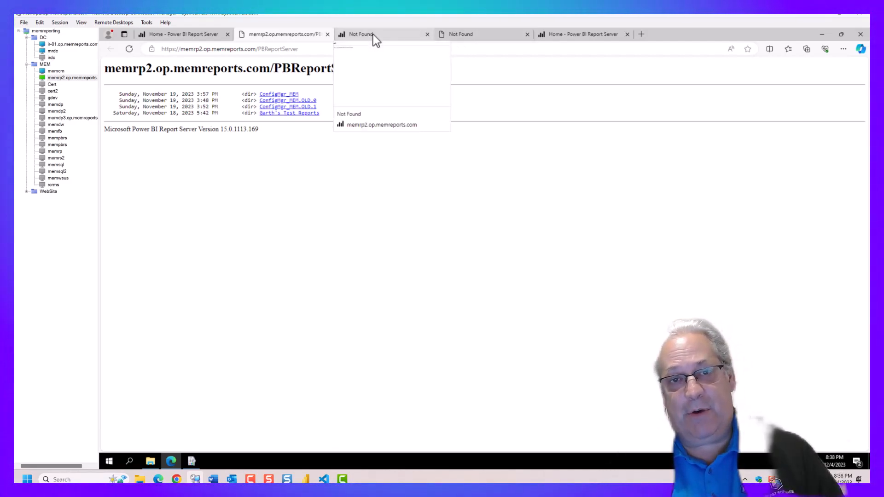
pyautogui.click(594, 36)
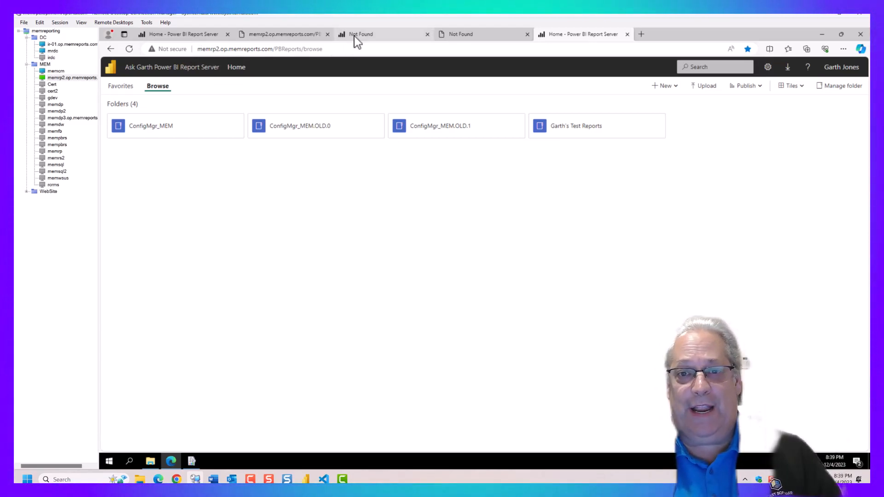
pyautogui.click(130, 50)
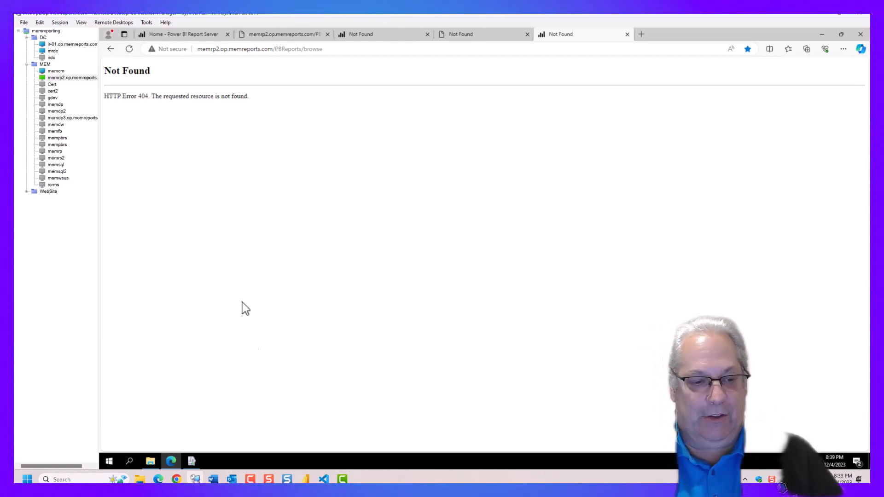
# Launch Windows Defender Firewall with Advanced Security and show the inbound rules in a maximized window.
pyautogui.click(130, 465)
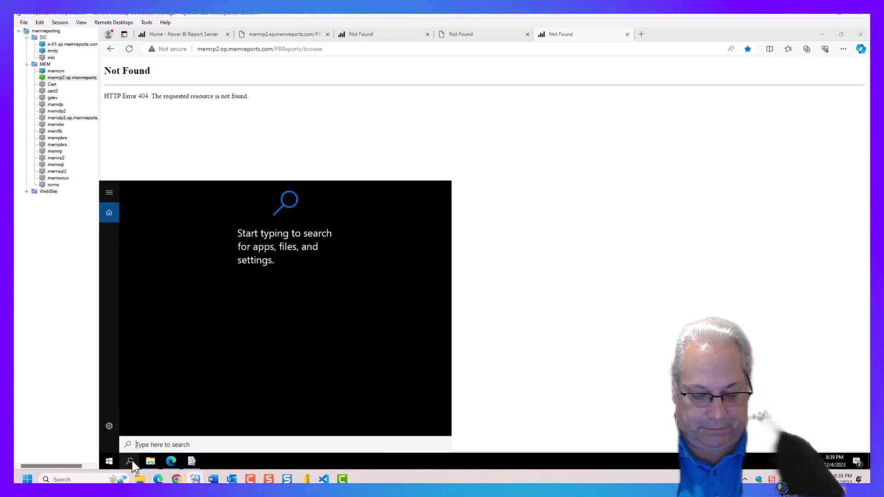
pyautogui.write('firewa')
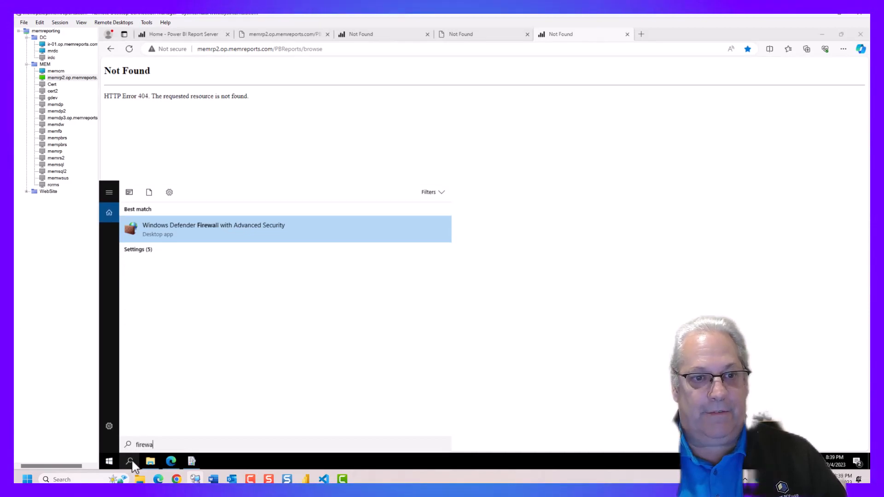
pyautogui.press('Return')
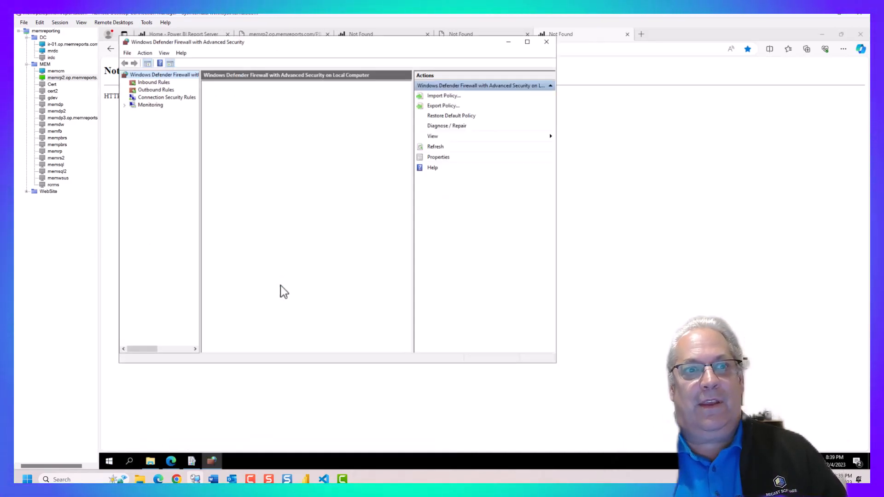
pyautogui.click(153, 83)
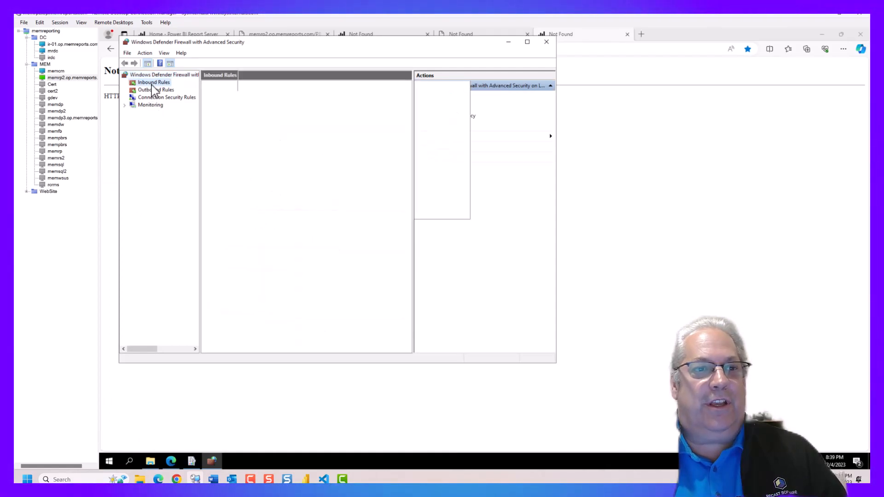
pyautogui.click(527, 42)
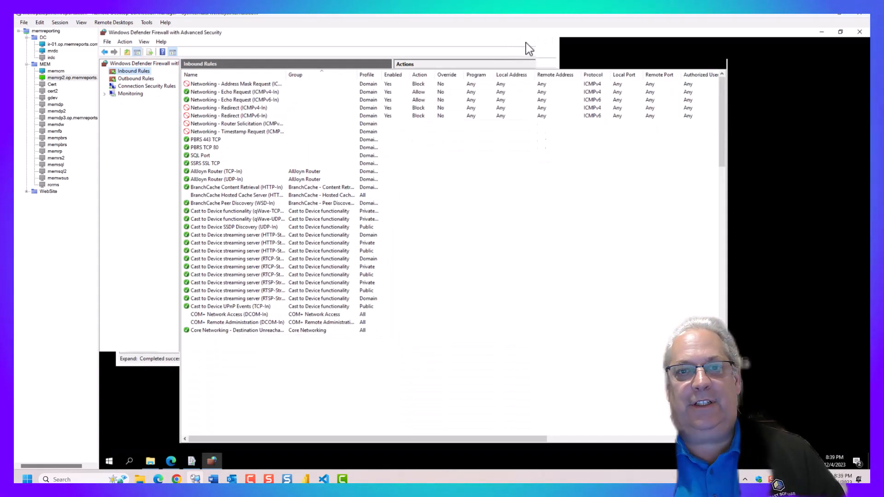
# Delete the PBRS TCP 80 inbound firewall rule and select the PBRS 443 TCP rule.
pyautogui.click(210, 149)
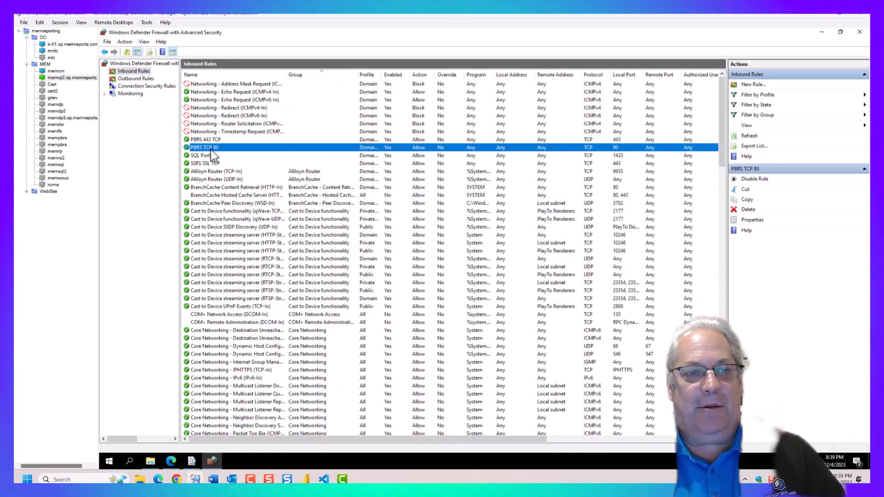
pyautogui.rightClick(205, 148)
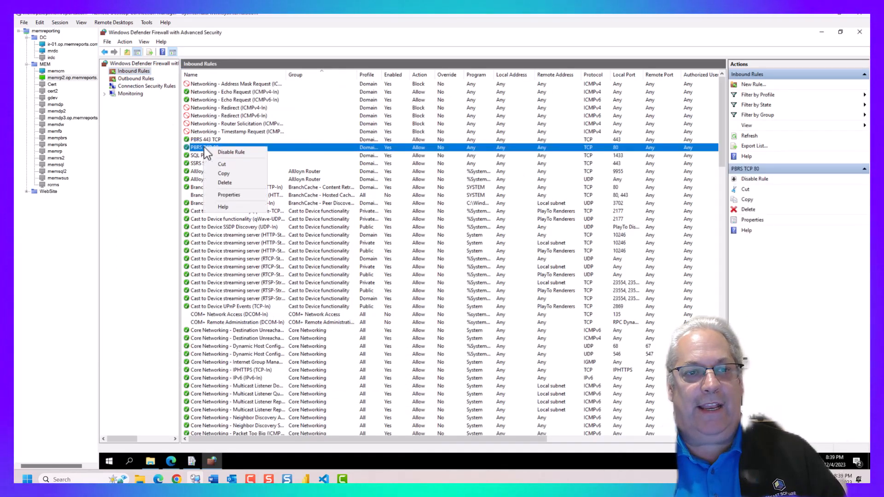
pyautogui.click(232, 182)
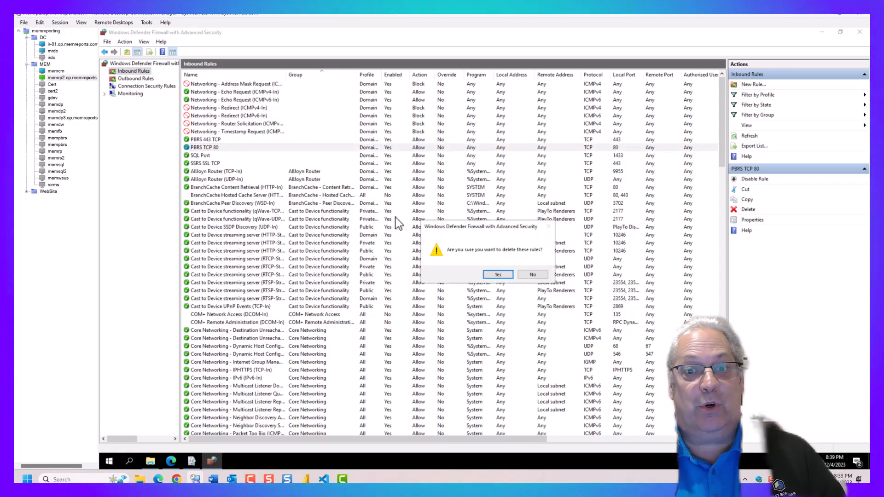
pyautogui.click(497, 275)
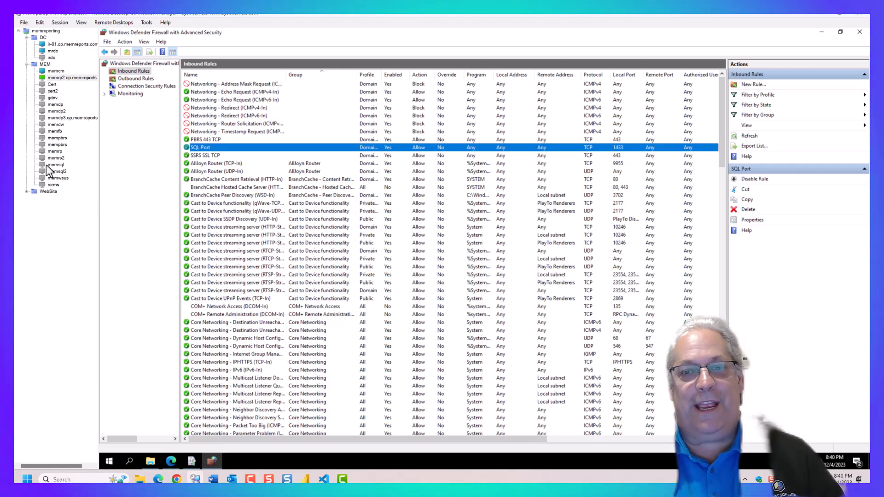
pyautogui.click(215, 141)
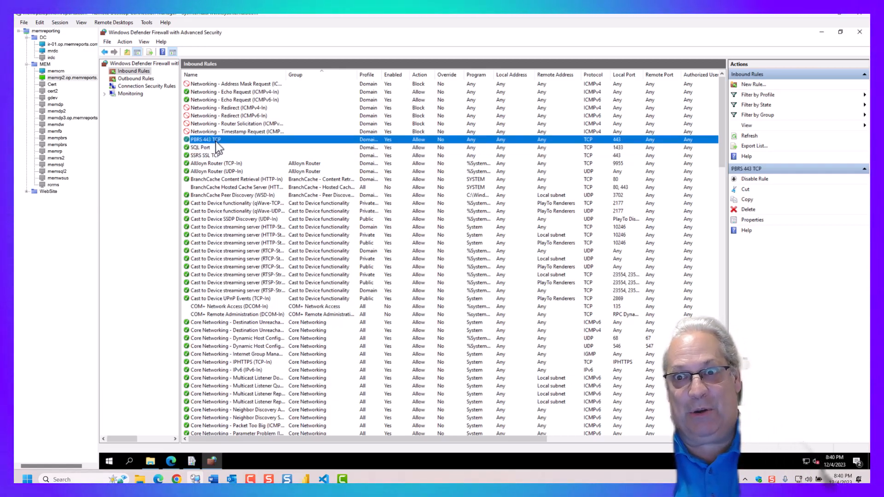